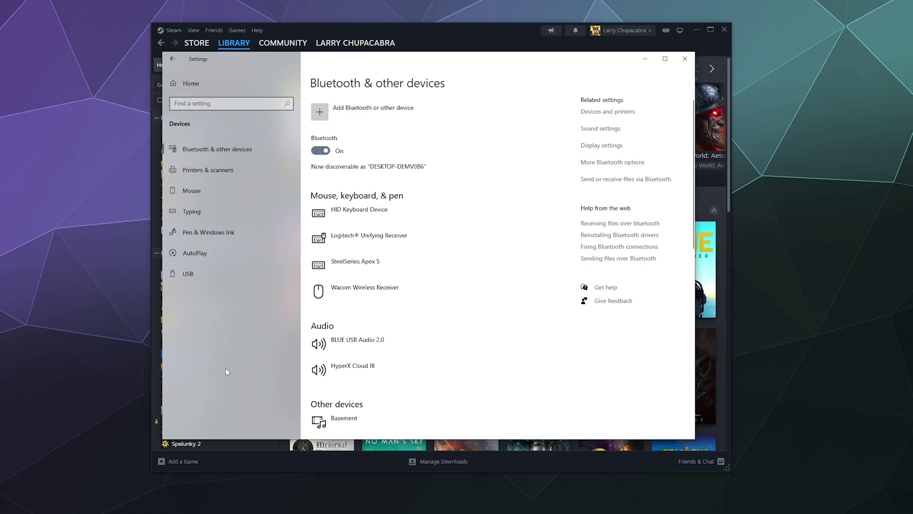
Step: Pair the Pro Controller as a new Bluetooth device and minimize the Windows Settings window
click(374, 109)
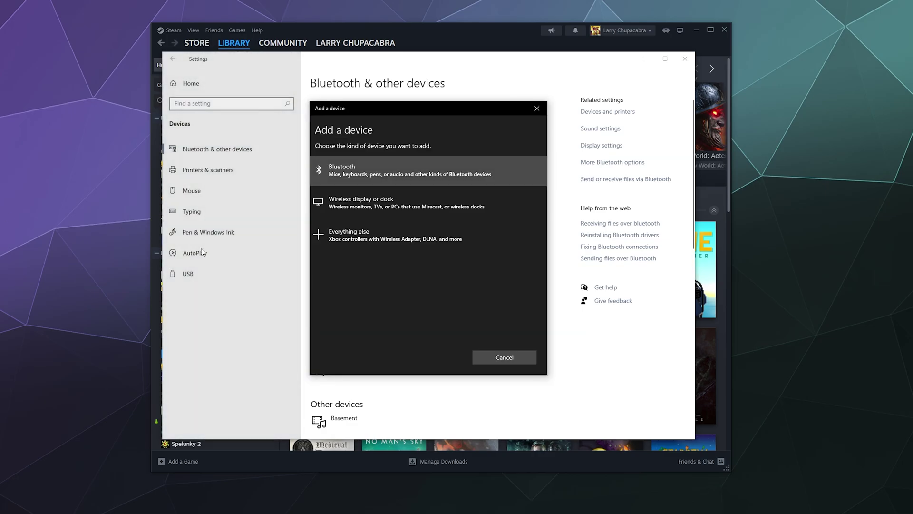
click(386, 162)
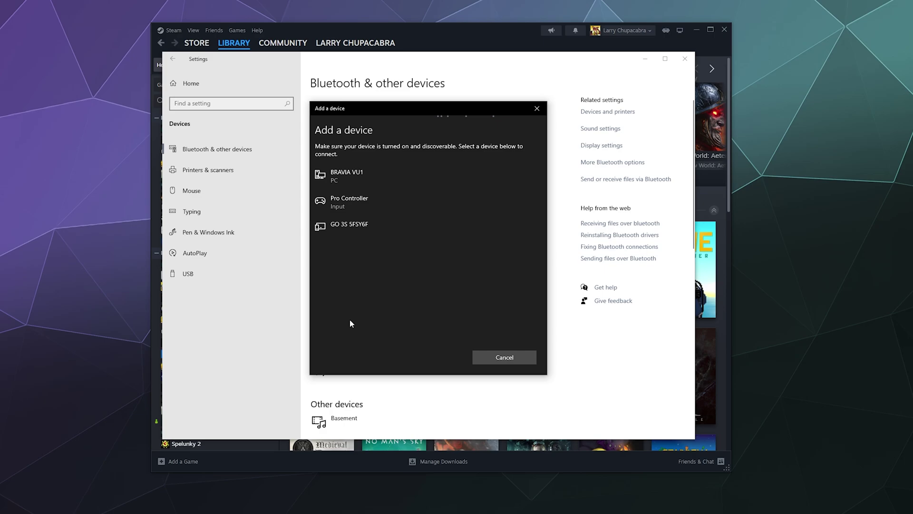
click(364, 204)
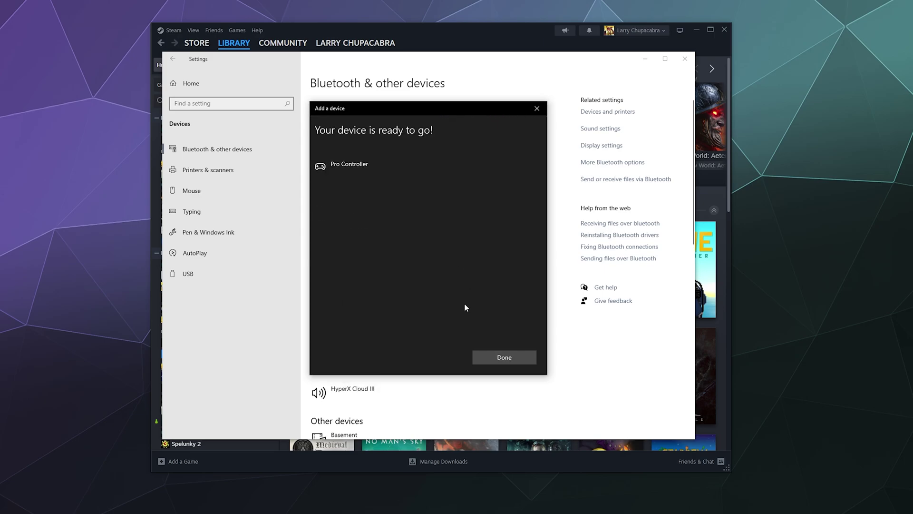
click(500, 356)
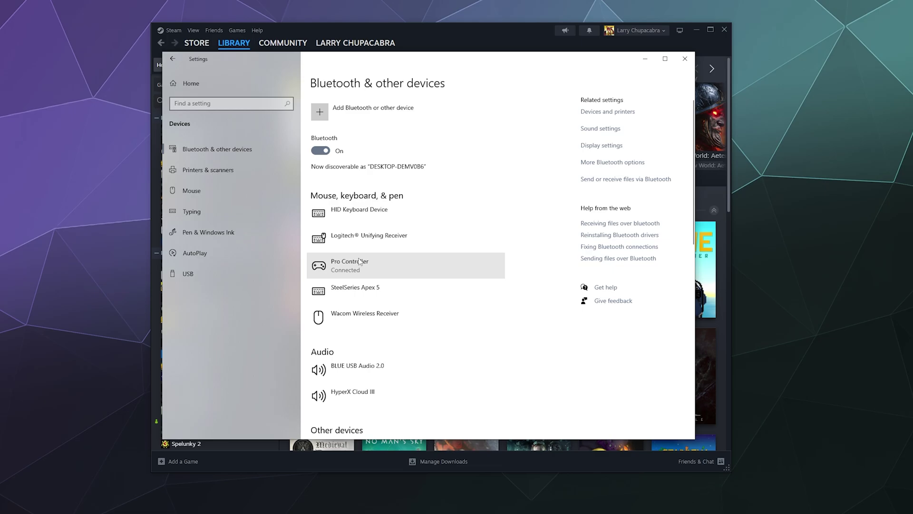
click(644, 58)
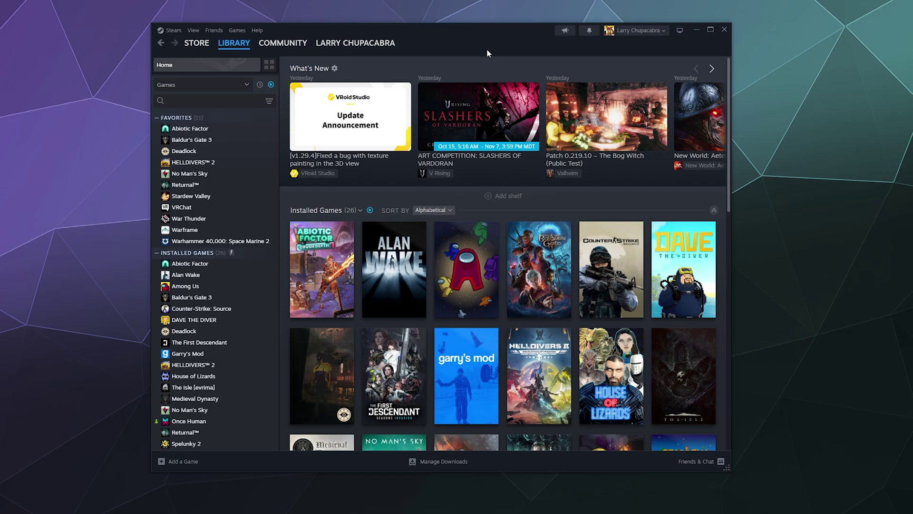
Step: Open Steam's controller settings and review the Nintendo button layout, external gamepad and non-game layout options
click(173, 30)
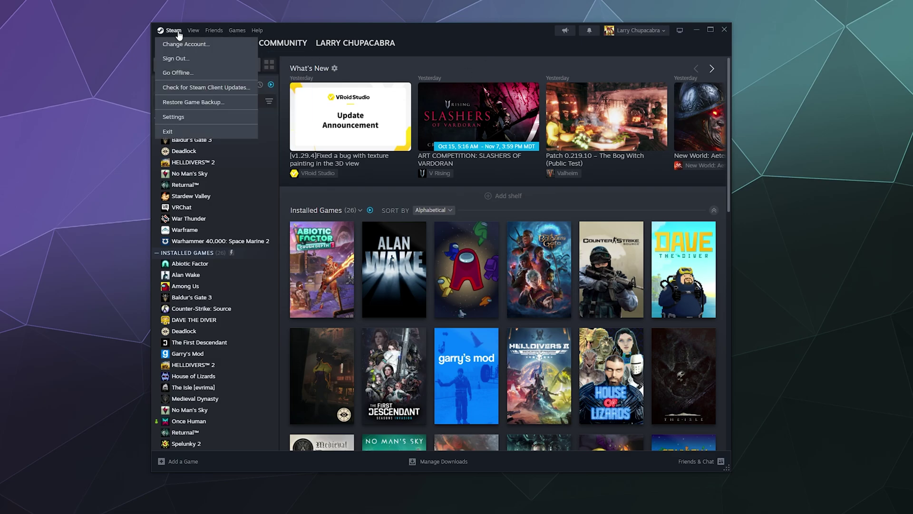
click(172, 118)
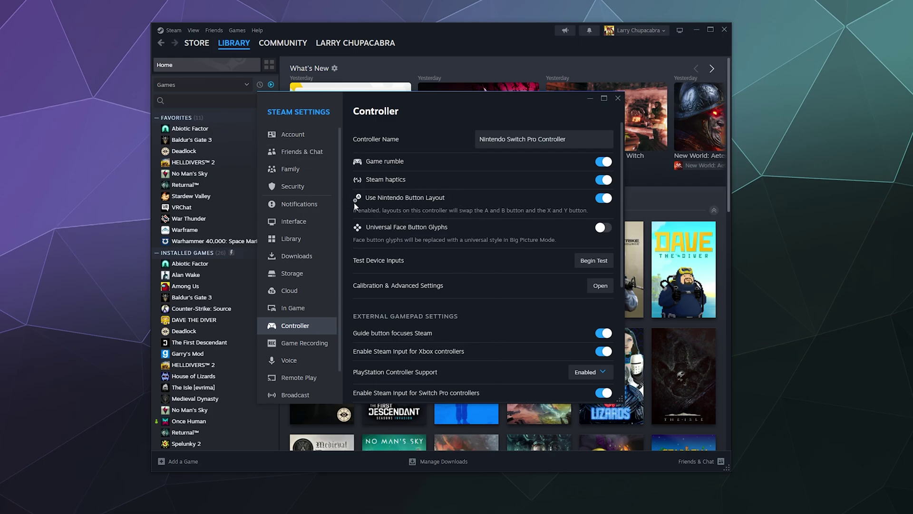
scroll(432, 261, down, 5)
scroll(447, 282, up, 1)
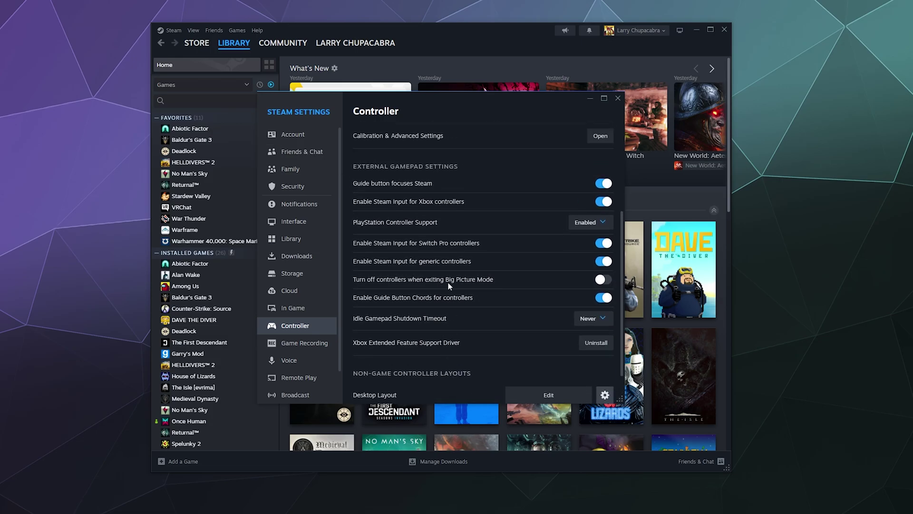
scroll(490, 278, down, 1)
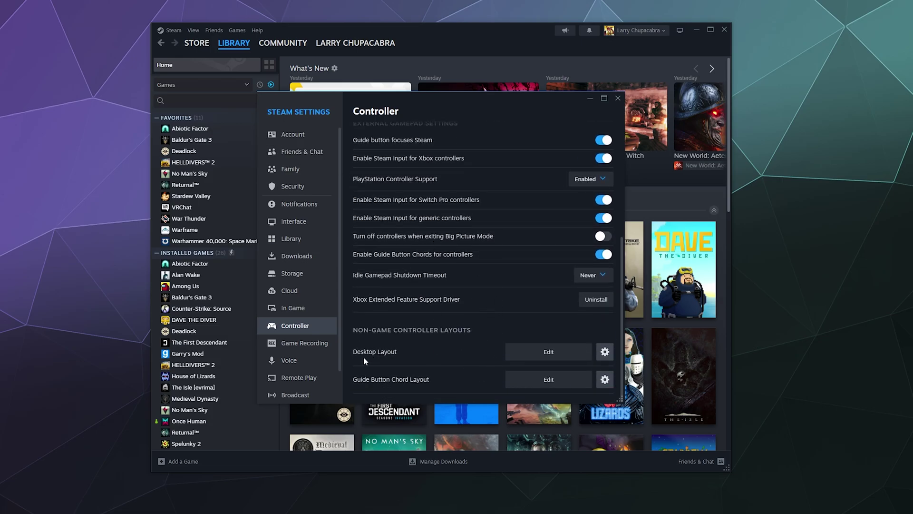
Step: Inspect the controller's Desktop Layout and its available official layouts, then close the Steam settings without changing the layout
click(549, 351)
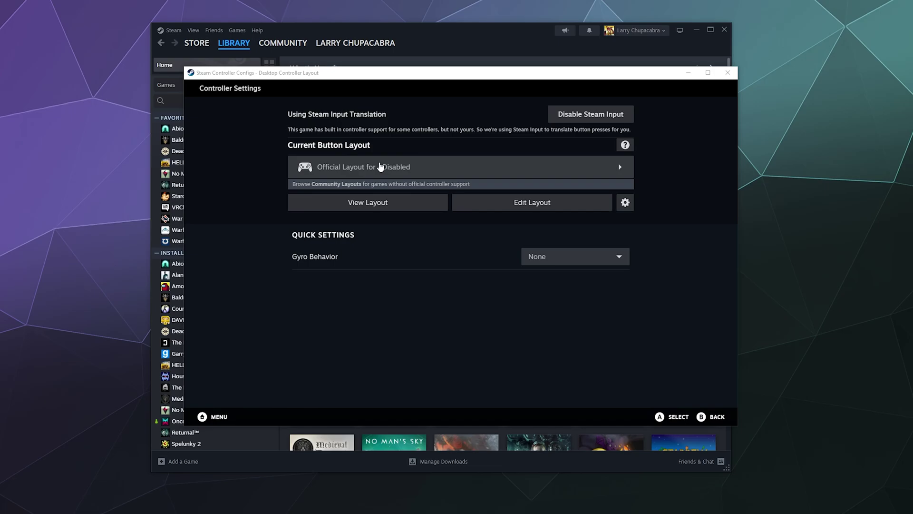
click(381, 167)
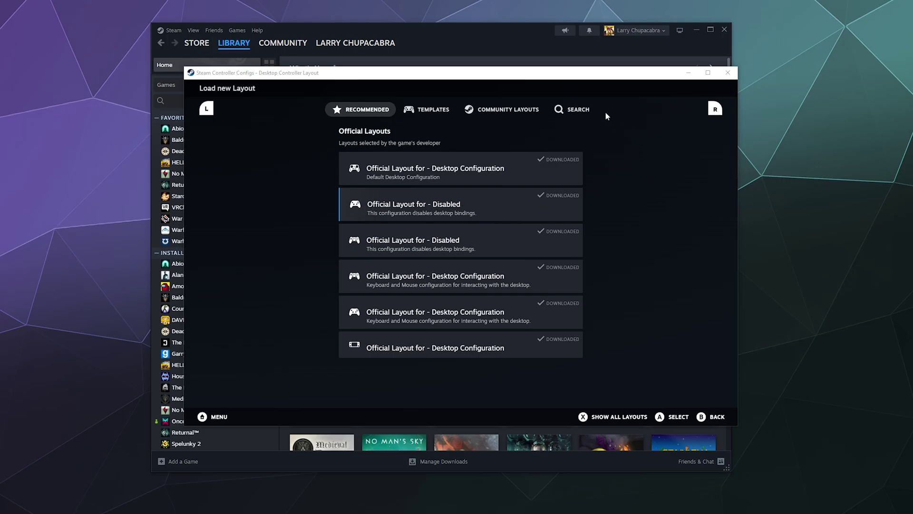
click(713, 417)
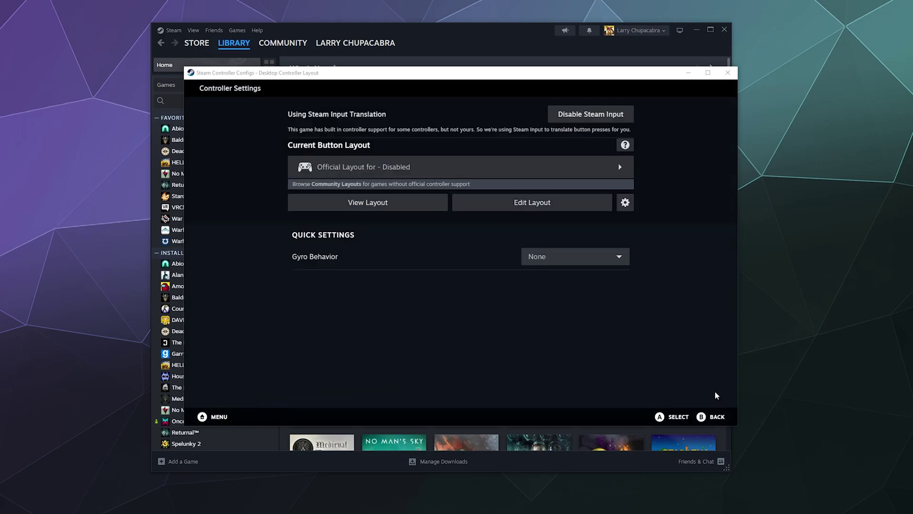
click(713, 417)
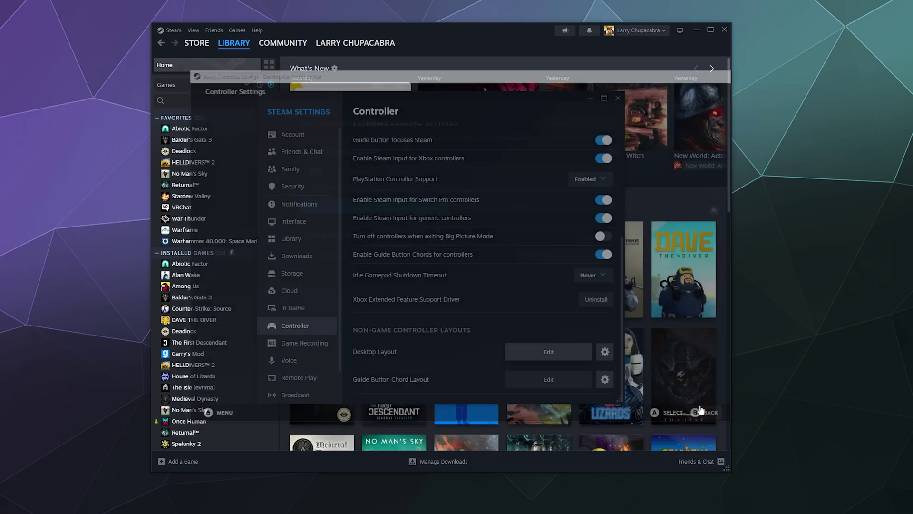
click(617, 98)
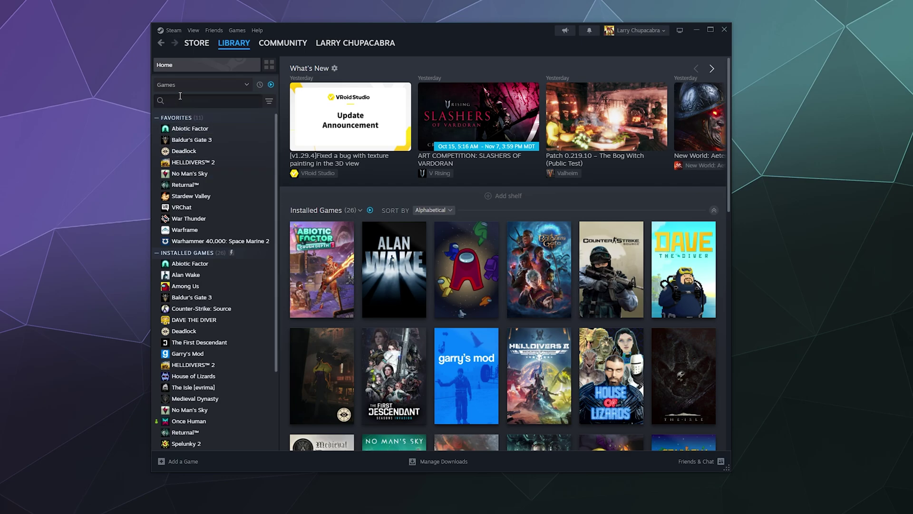
Step: Find Battle.net by searching "battle" and add it to the Steam library as a non-Steam game
click(256, 31)
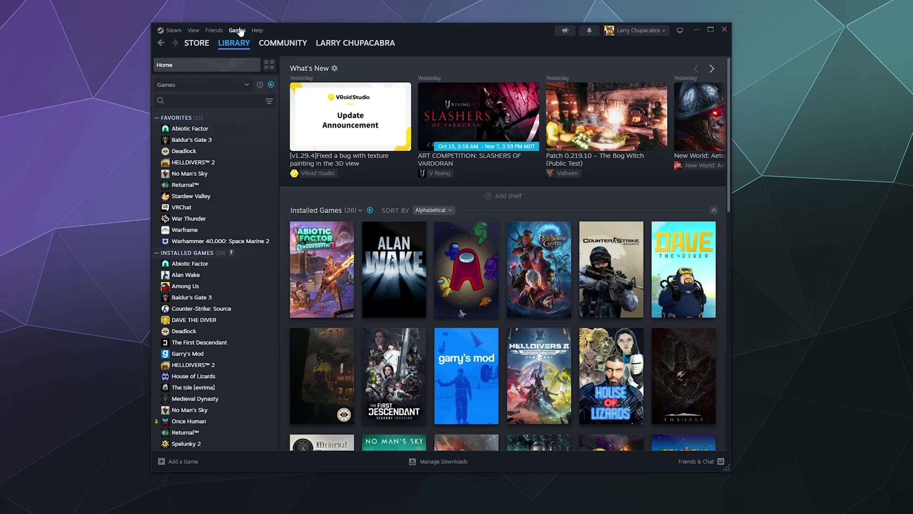
click(239, 31)
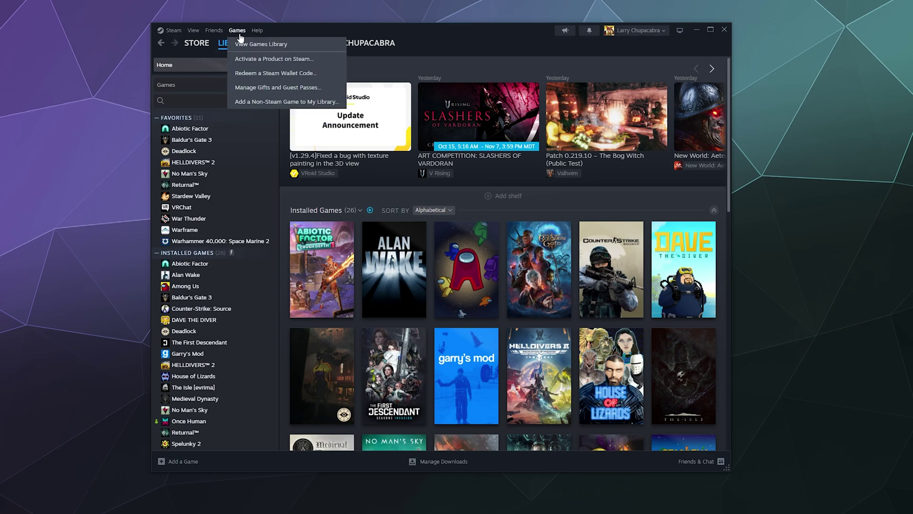
click(245, 102)
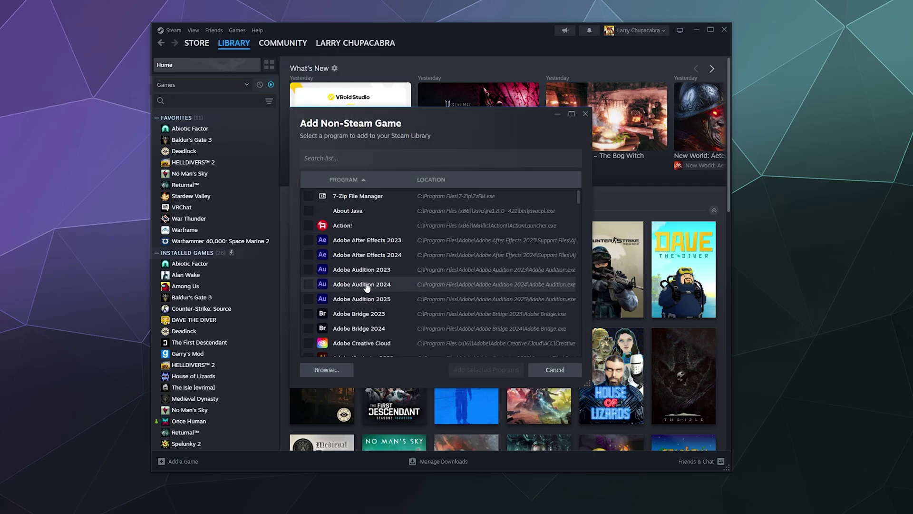
click(347, 160)
text(battle)
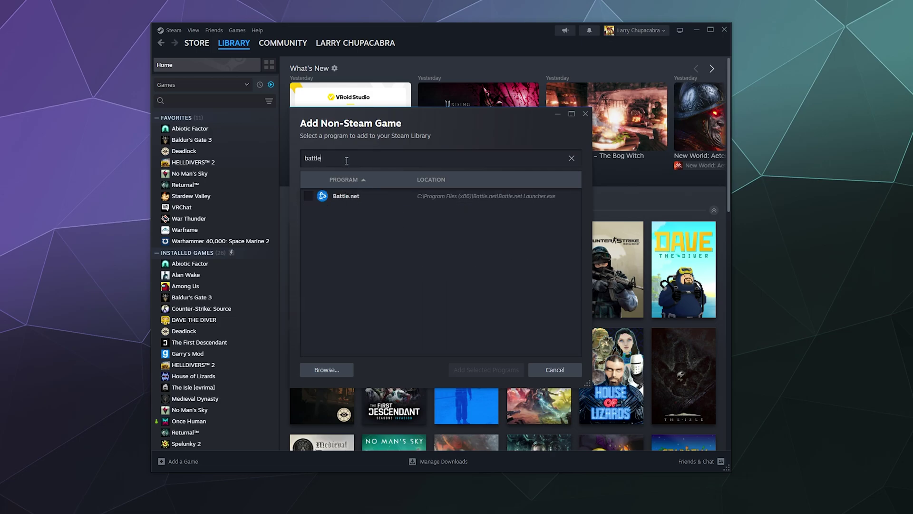
click(309, 195)
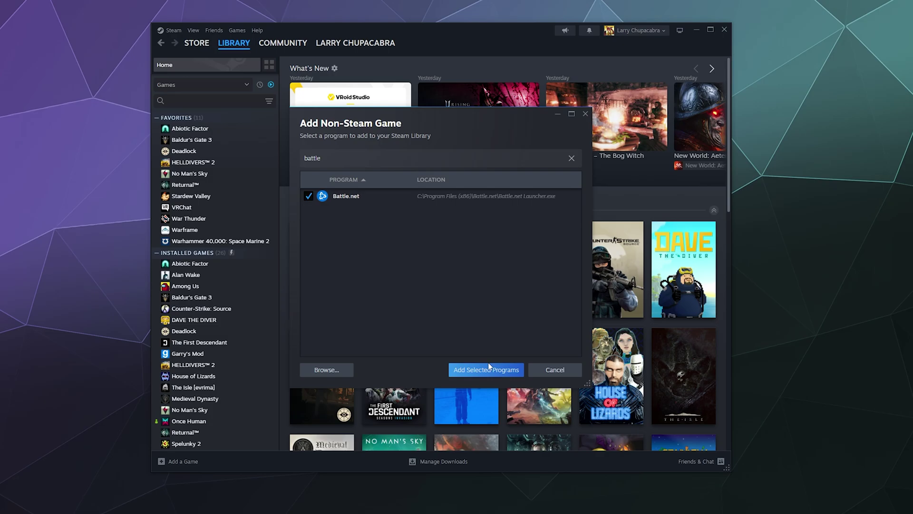
click(490, 368)
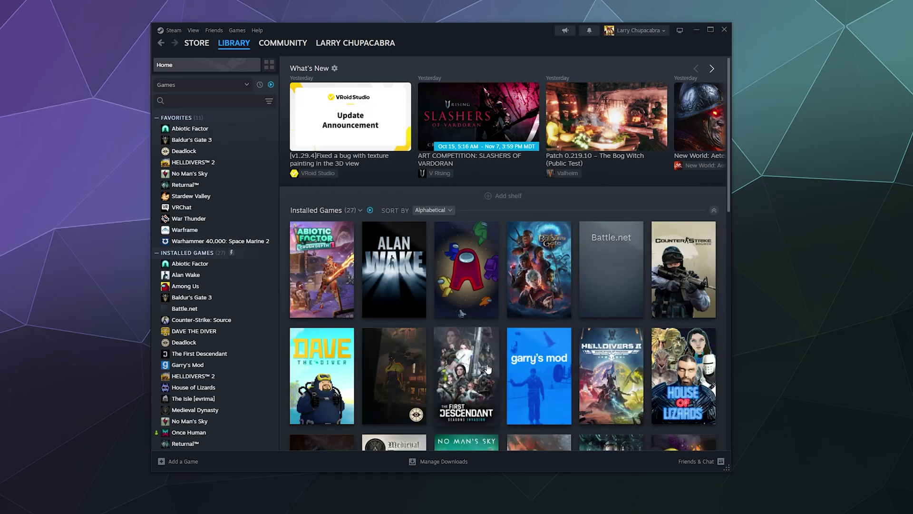
Step: Launch Battle.net from the Steam library and dismiss its What's New announcement
click(229, 310)
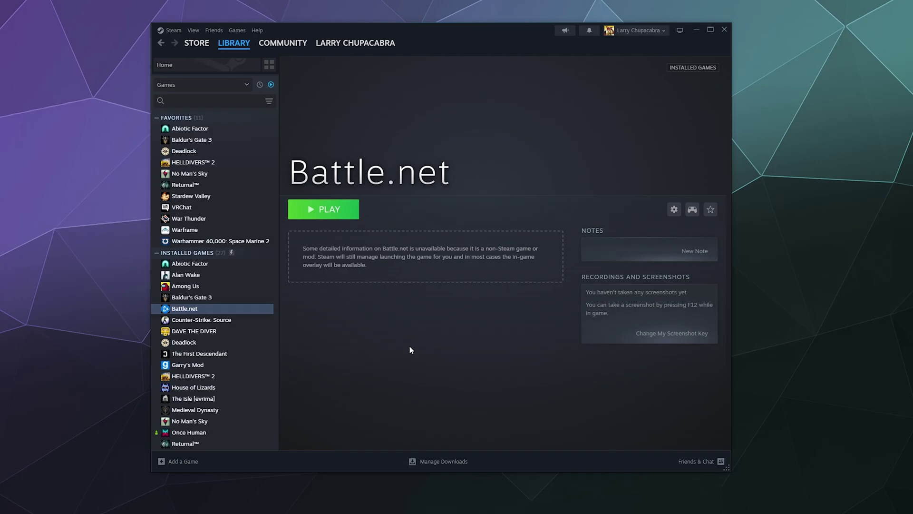
click(338, 211)
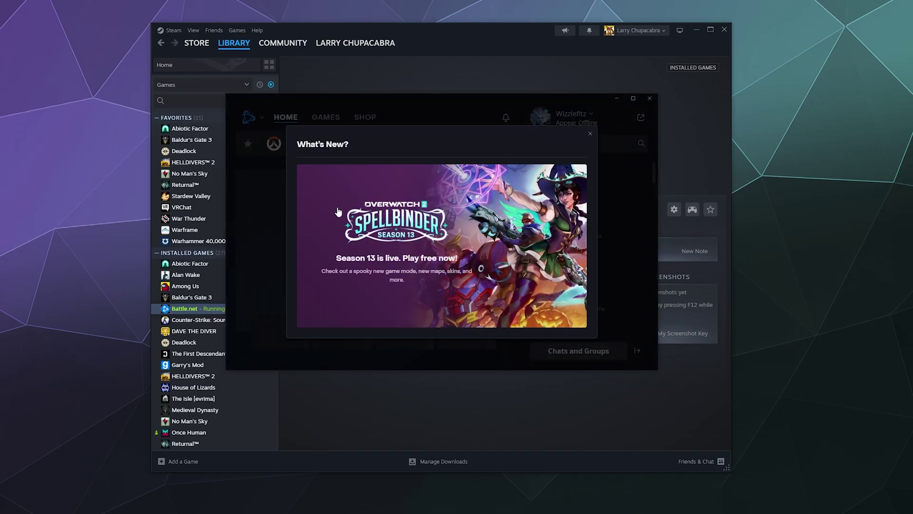
click(590, 134)
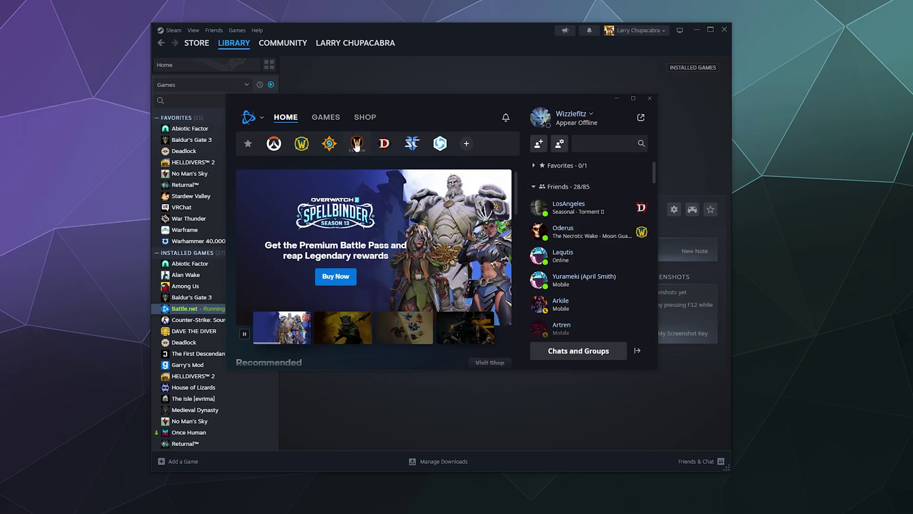
Step: Start Overwatch 2 from Battle.net, dismiss its reward and season notices, and decline the Xbox Game Pass account link
click(278, 150)
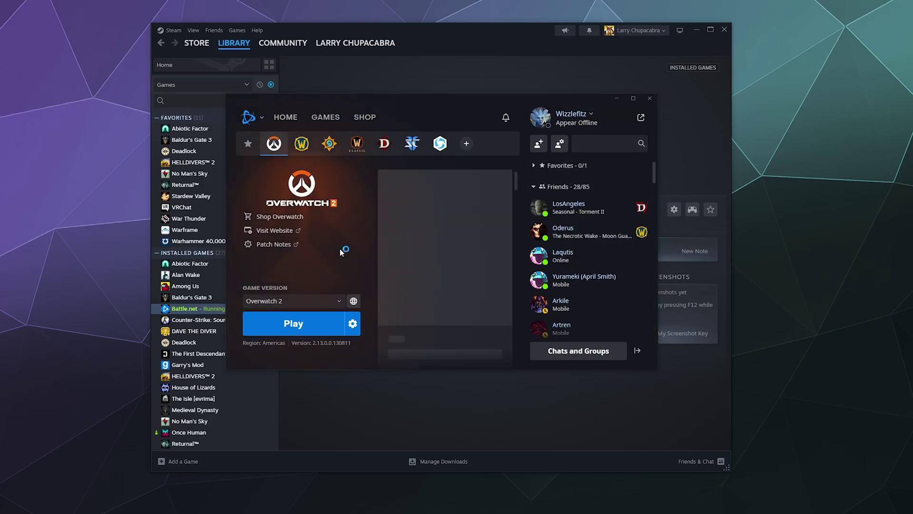
click(300, 326)
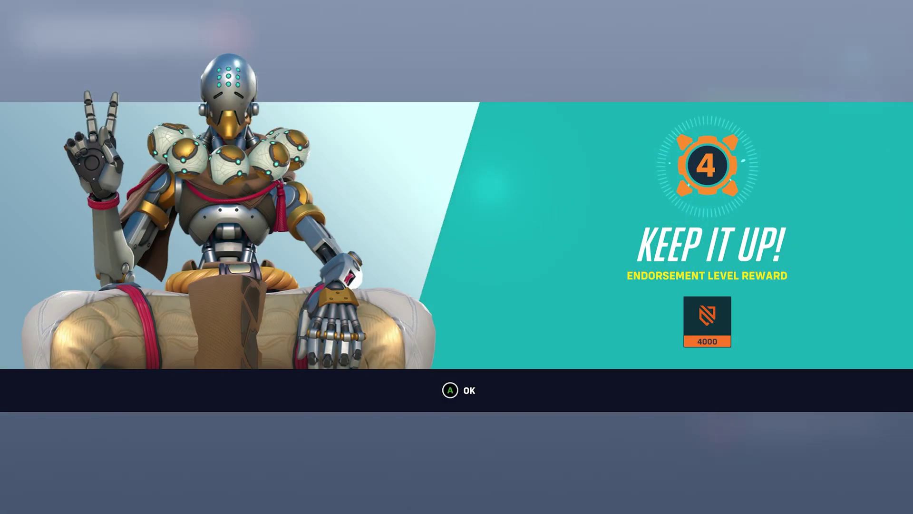
key(Return)
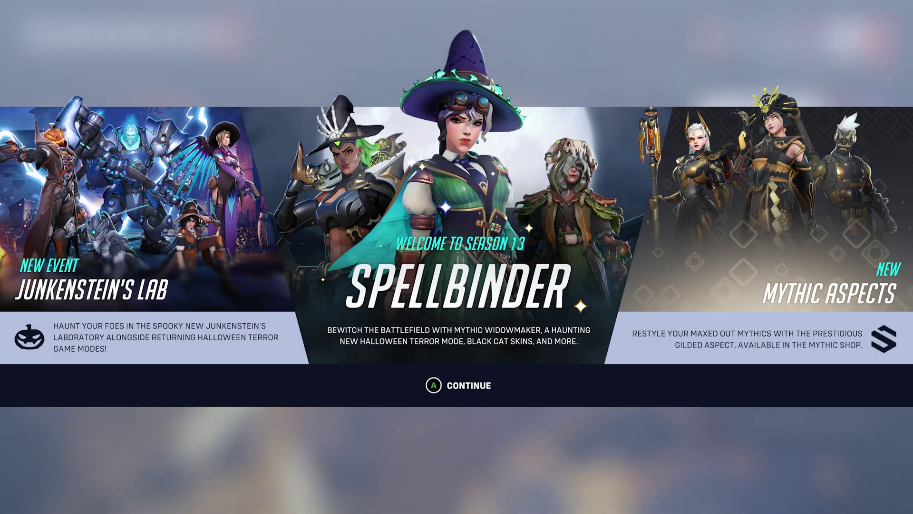
key(Return)
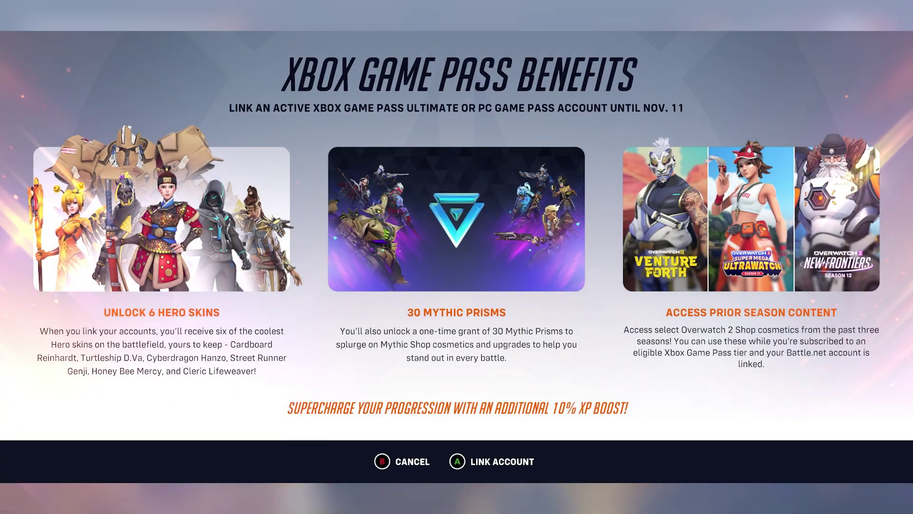
key(Escape)
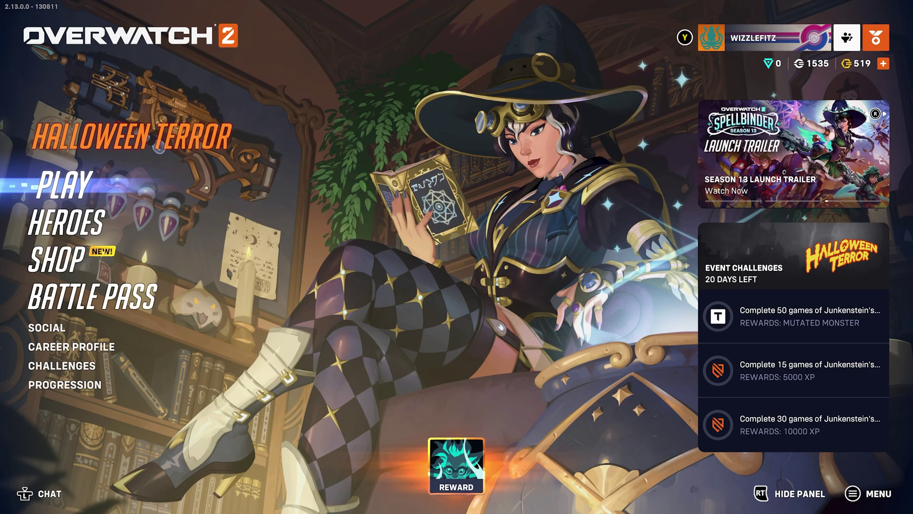
Step: Test the controller by moving the selection up and down through the Overwatch 2 main menu entries
key(Down)
key(Down)
key(Down)
key(Up)
key(Up)
key(Up)
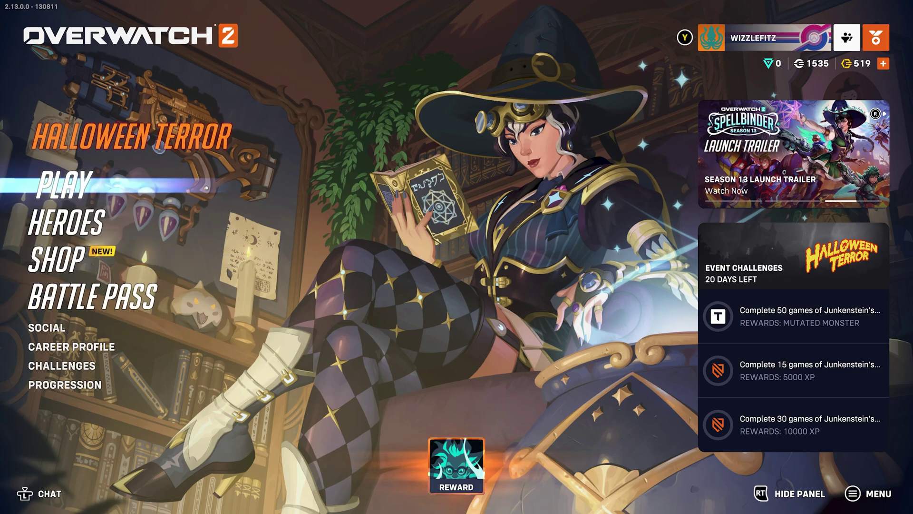
key(Up)
key(Down)
key(Down)
key(Down)
key(Down)
key(Down)
key(Up)
key(Up)
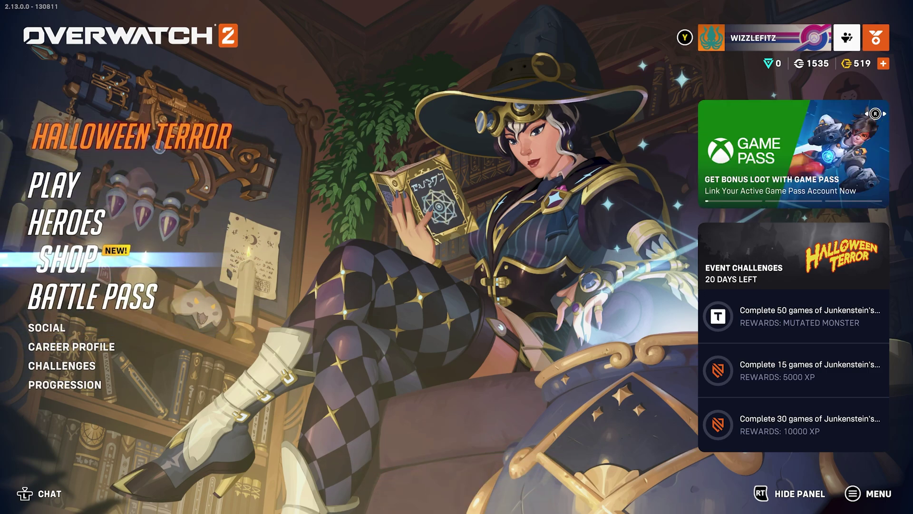
key(Up)
key(Up)
key(Up)
key(Right)
key(Left)
key(Down)
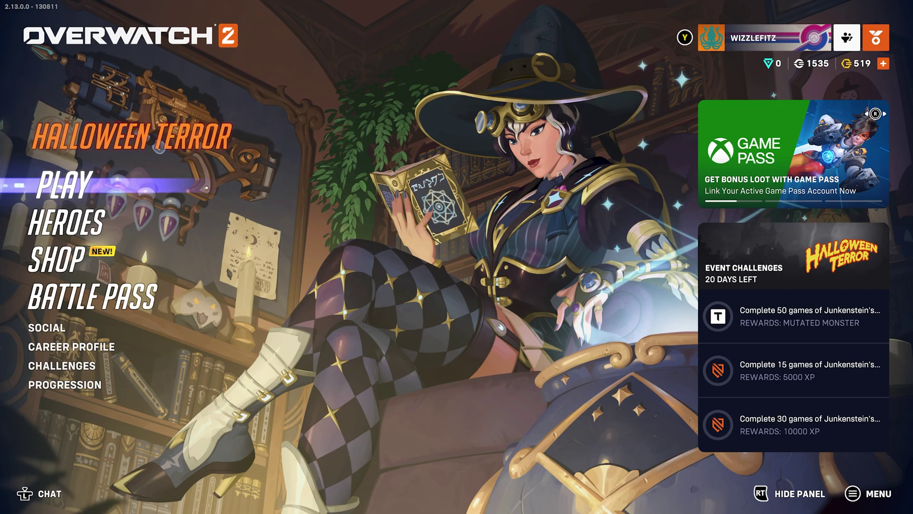
key(Down)
key(Down)
key(Down)
key(Down)
key(Up)
key(Down)
key(Down)
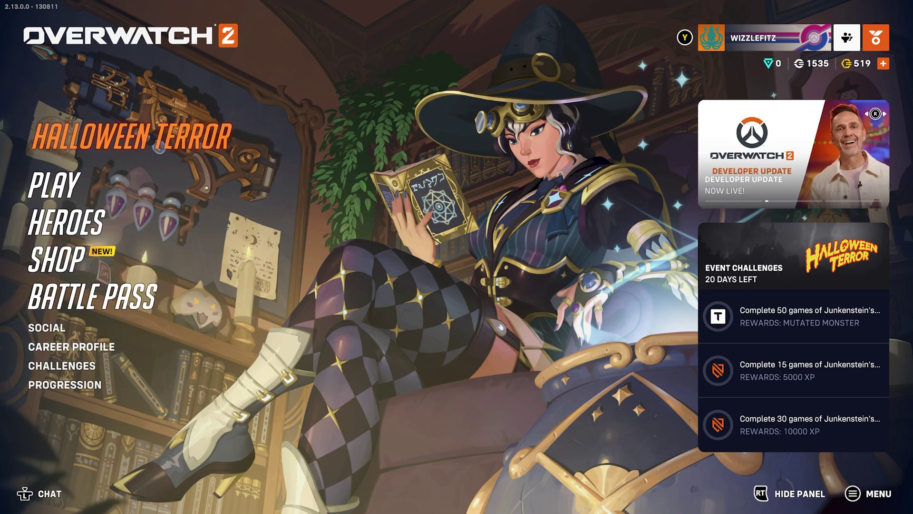
key(Down)
key(Down)
key(Up)
key(Up)
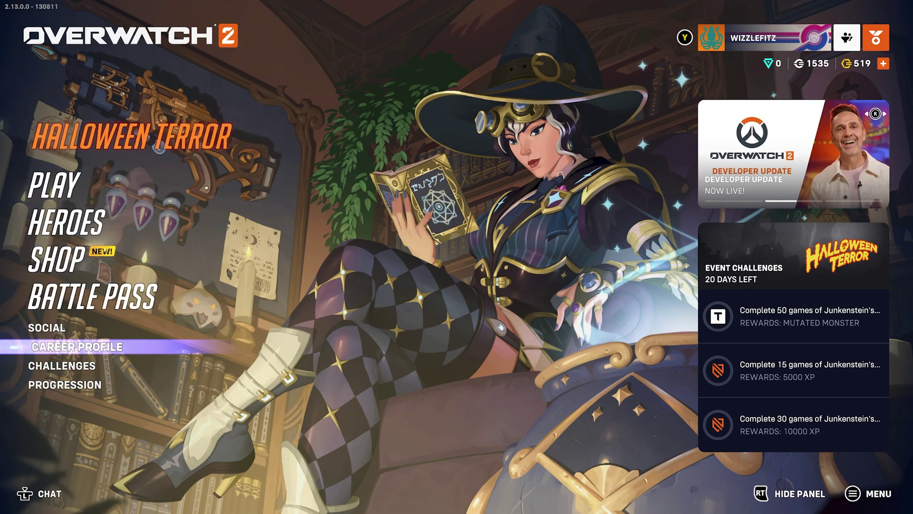
key(Up)
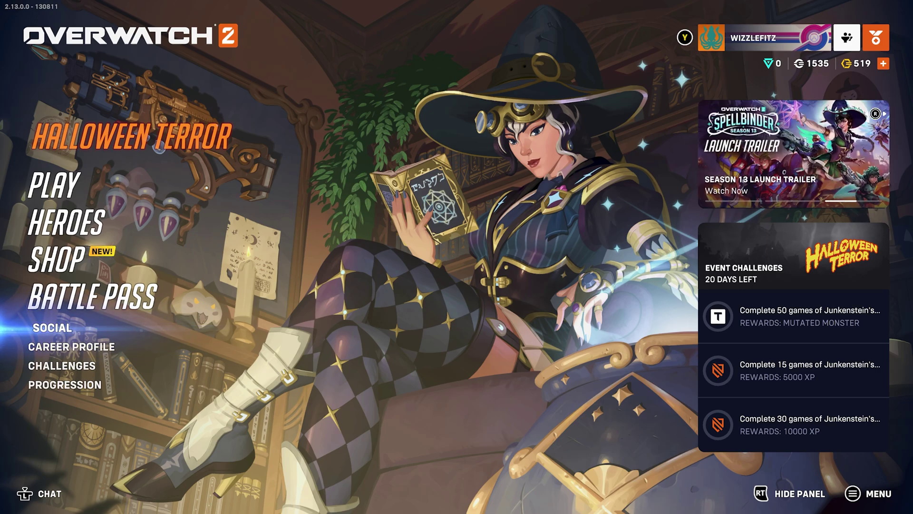
key(Up)
key(Up)
key(Up)
key(Up)
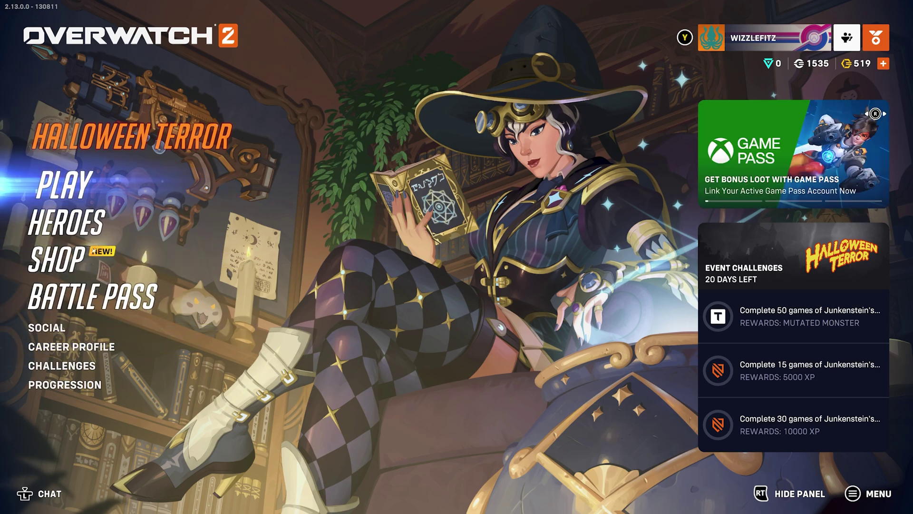